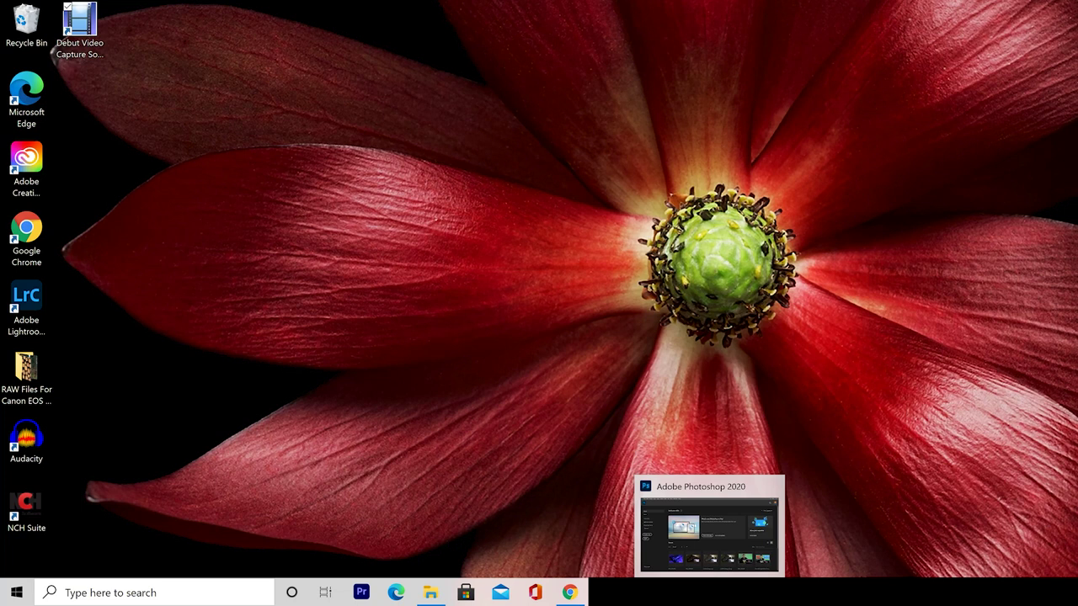
- Open Person.jpg from the Documents folder in Photoshop
{"action": "left_click", "coordinate": [430, 593]}
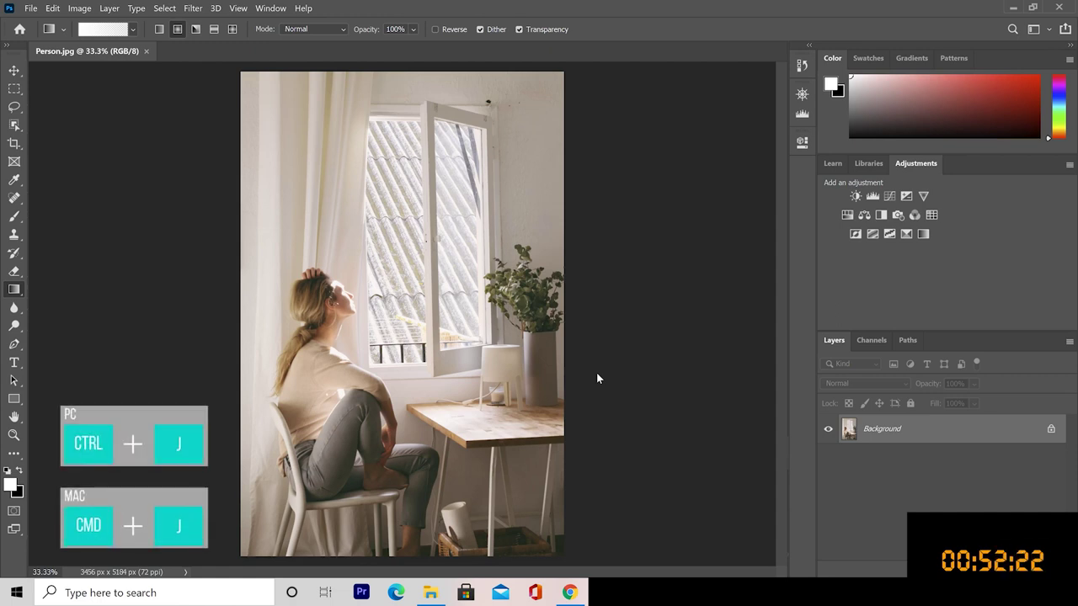
- Duplicate the Background layer with Ctrl+J to create Layer 1
{"action": "key", "text": "ctrl+j"}
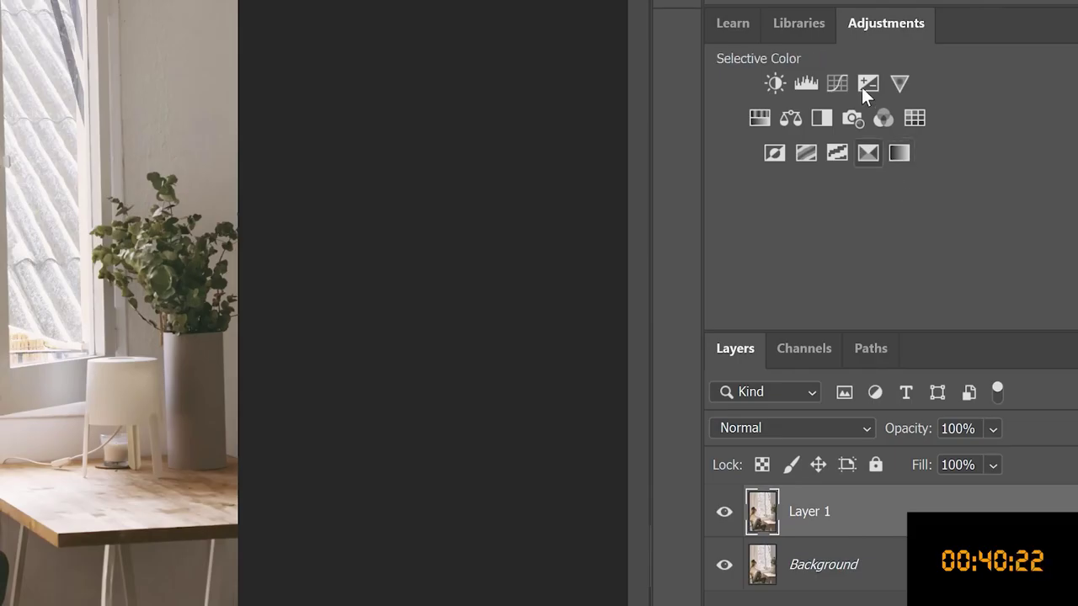
- Add Curves 1 with an S-curve: shadow point pulled down, highlight point lifted, then compare on/off
{"action": "left_click", "coordinate": [835, 85]}
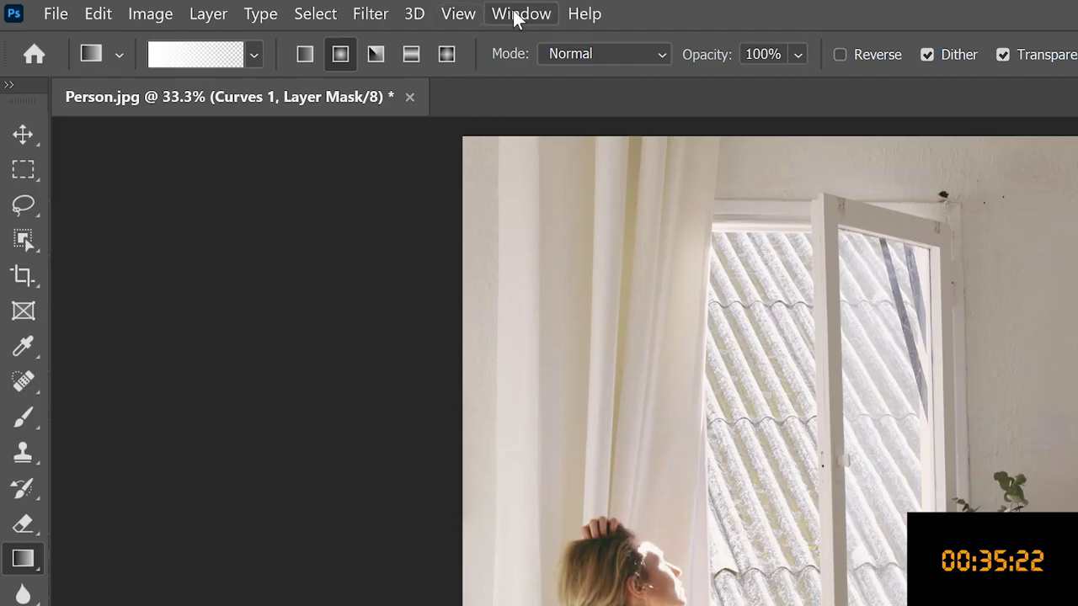
{"action": "left_click", "coordinate": [516, 15]}
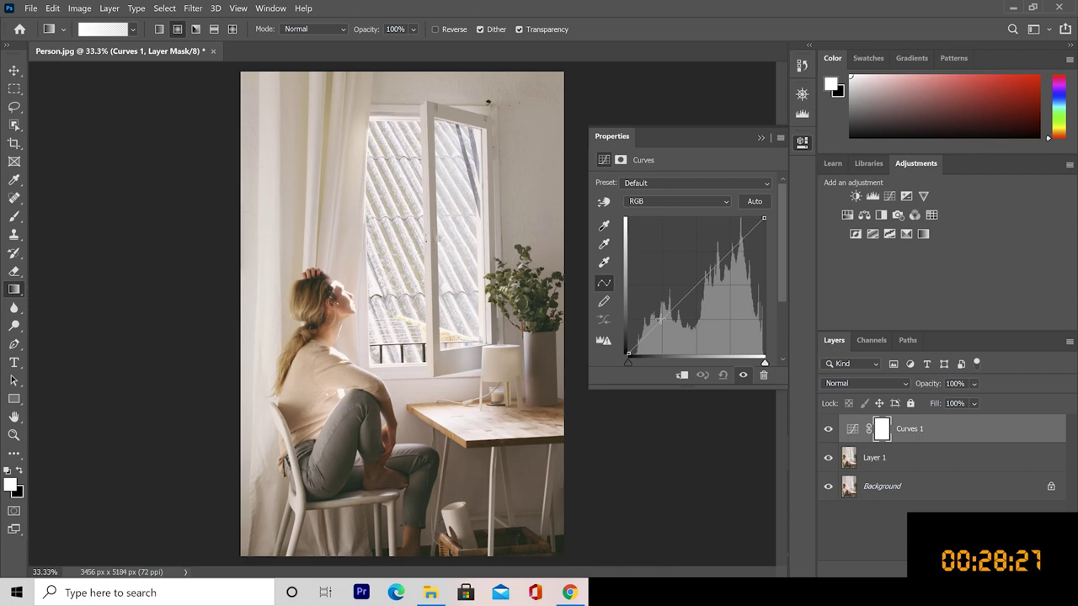
{"action": "left_click", "coordinate": [661, 319]}
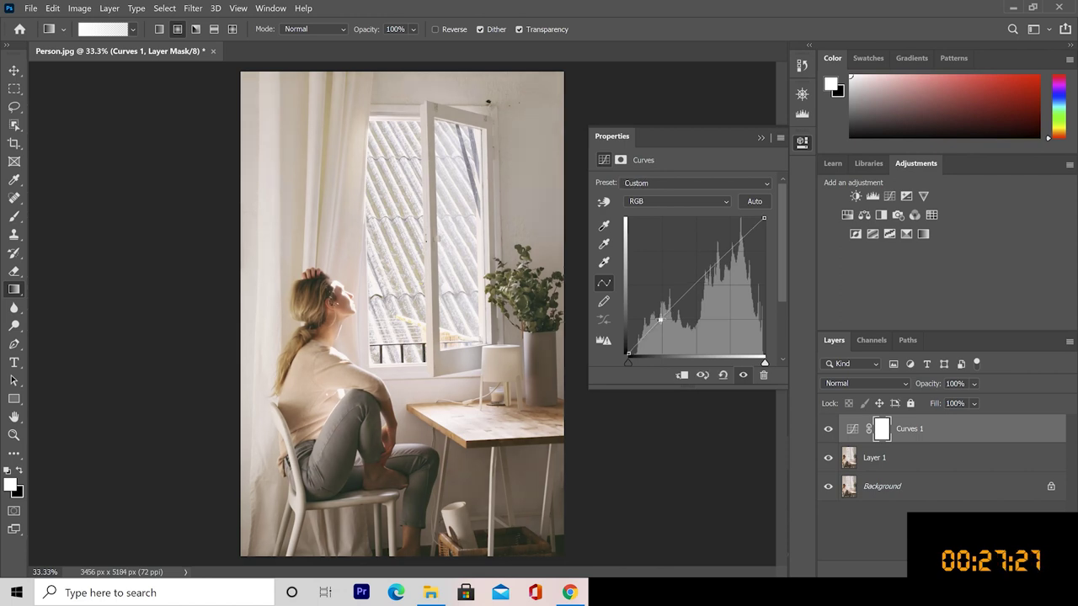
{"action": "left_click", "coordinate": [694, 283]}
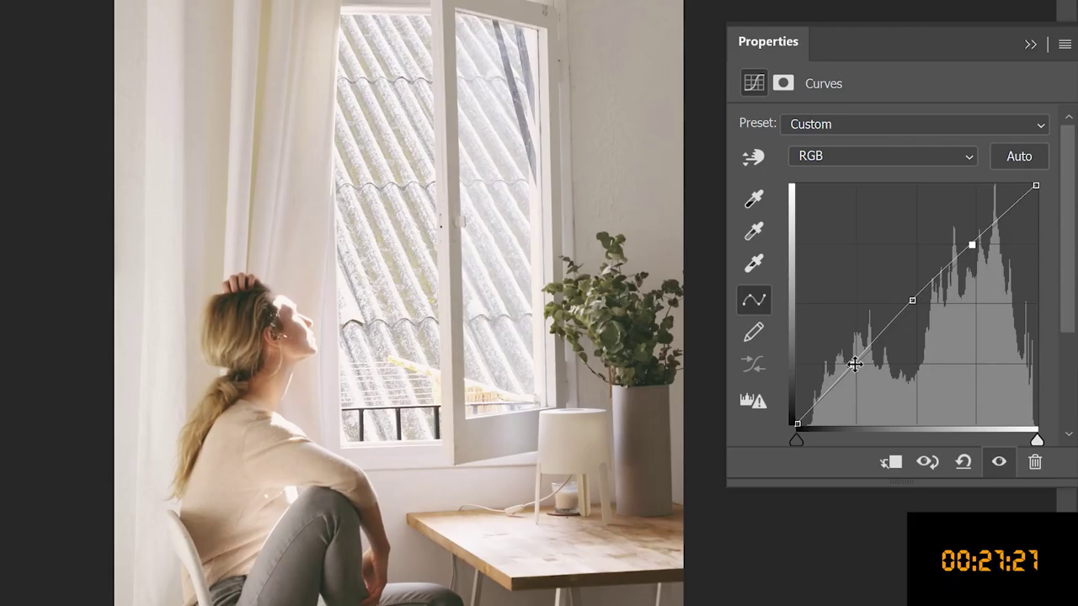
{"action": "left_click_drag", "start_coordinate": [854, 363], "coordinate": [855, 375]}
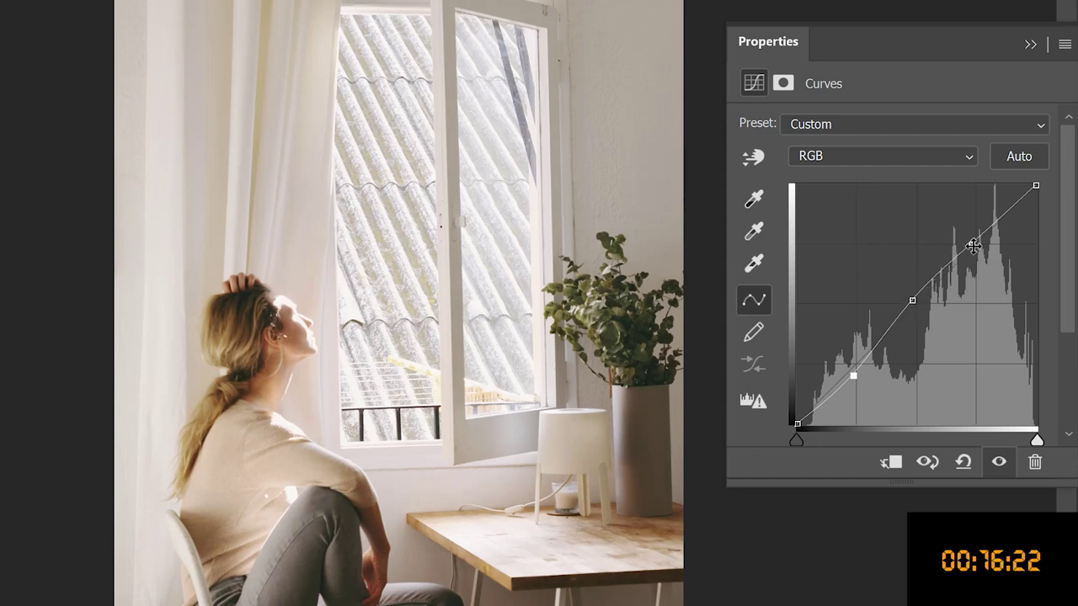
{"action": "left_click_drag", "start_coordinate": [974, 246], "coordinate": [974, 234]}
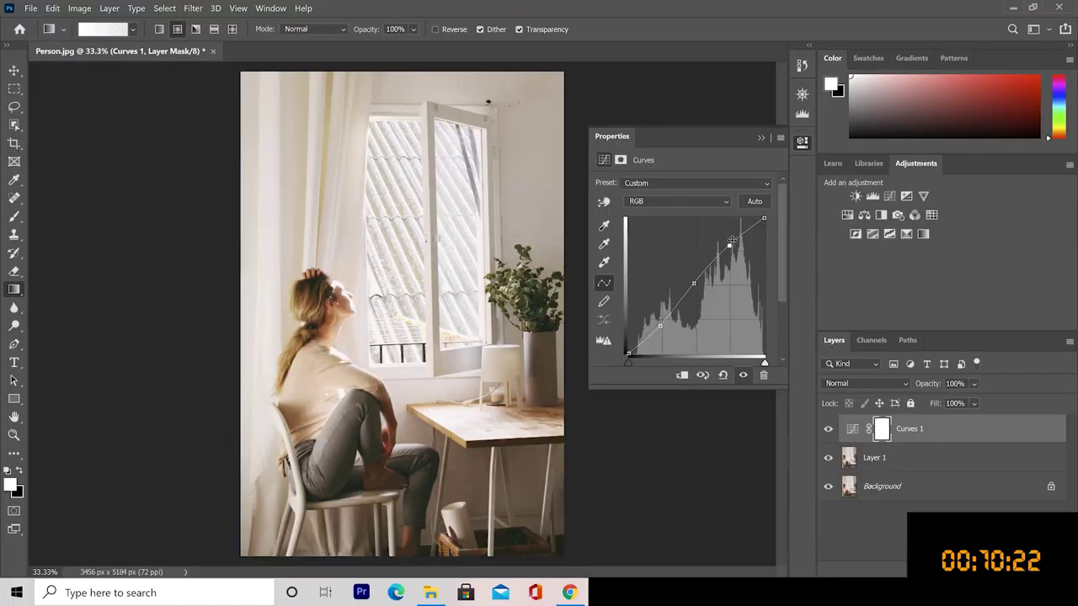
{"action": "left_click", "coordinate": [761, 138]}
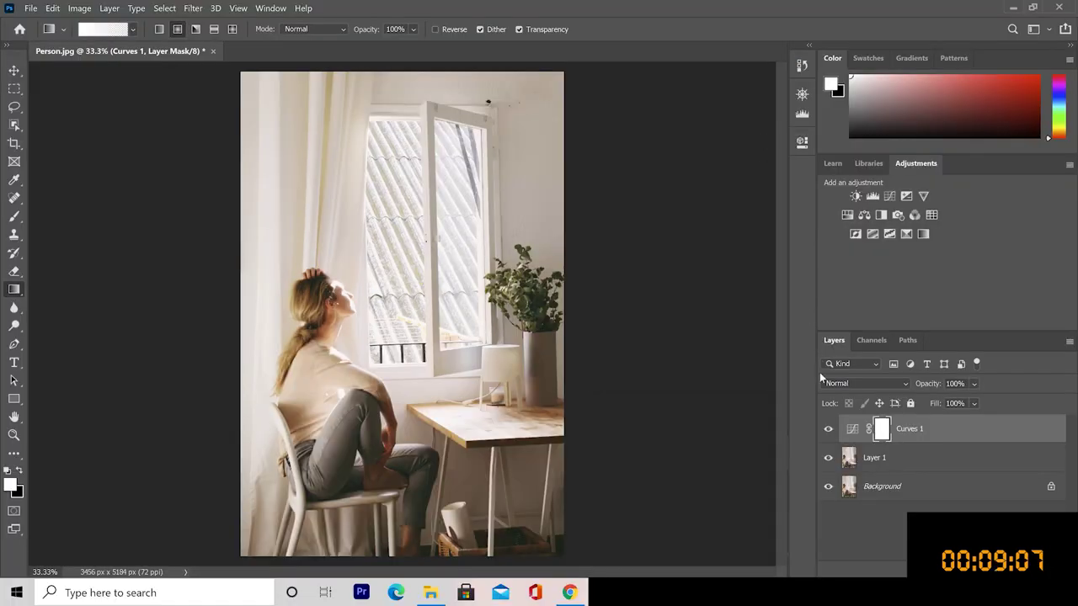
{"action": "left_click", "coordinate": [827, 430]}
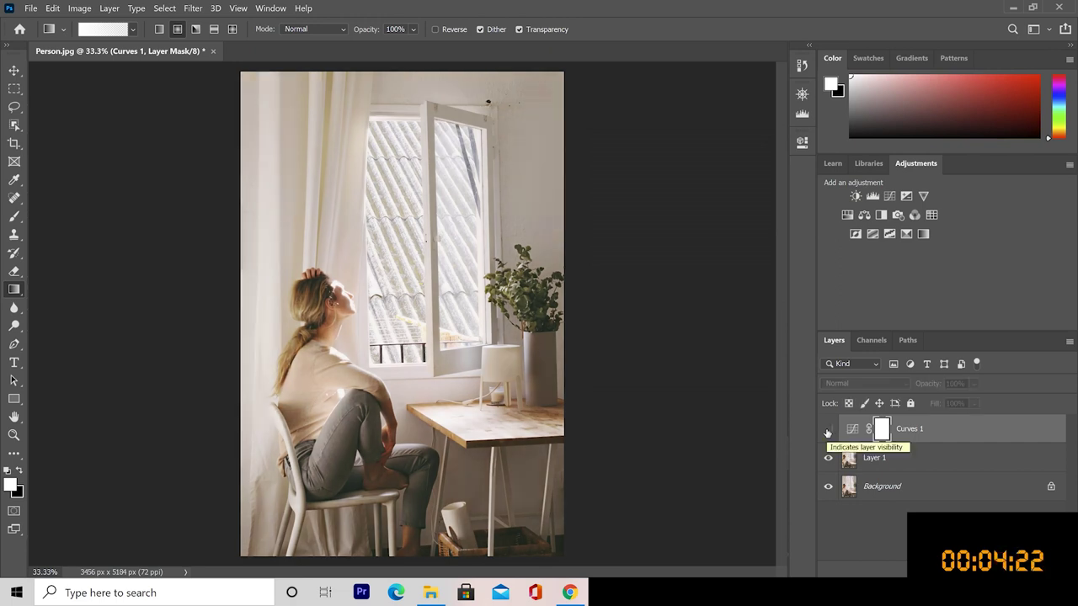
{"action": "left_click", "coordinate": [828, 430]}
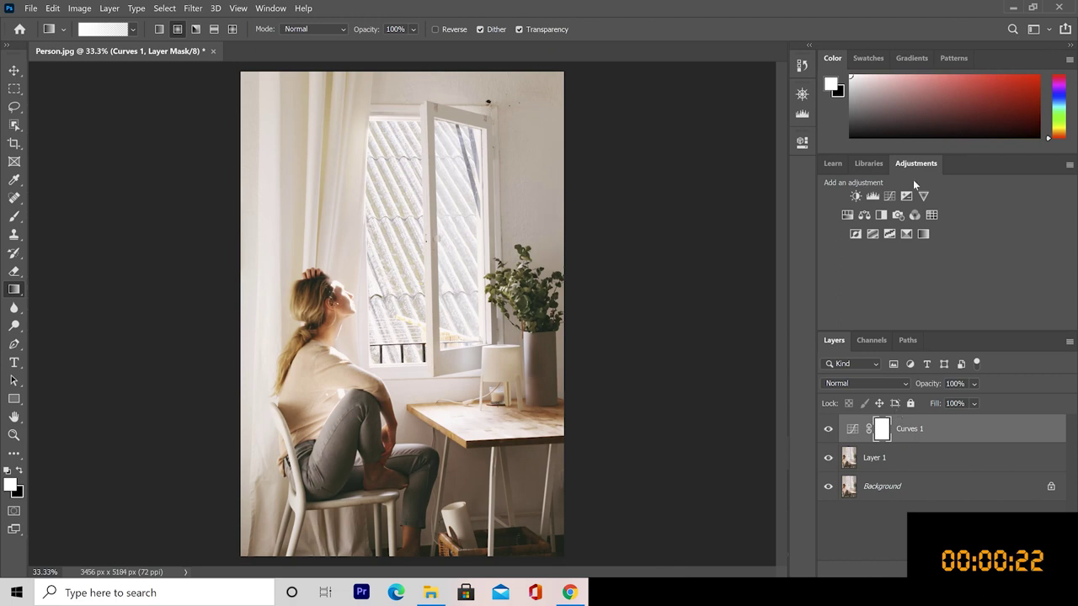
- Add Curves 2, raising the Red channel curve and lowering the Blue channel curve
{"action": "left_click", "coordinate": [884, 195]}
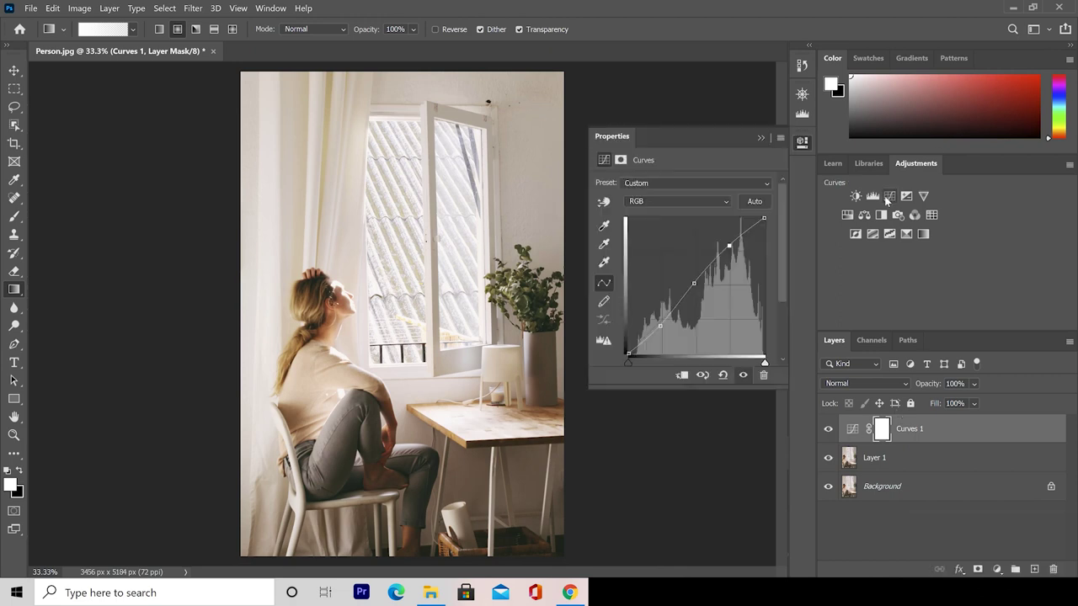
{"action": "left_click", "coordinate": [727, 203]}
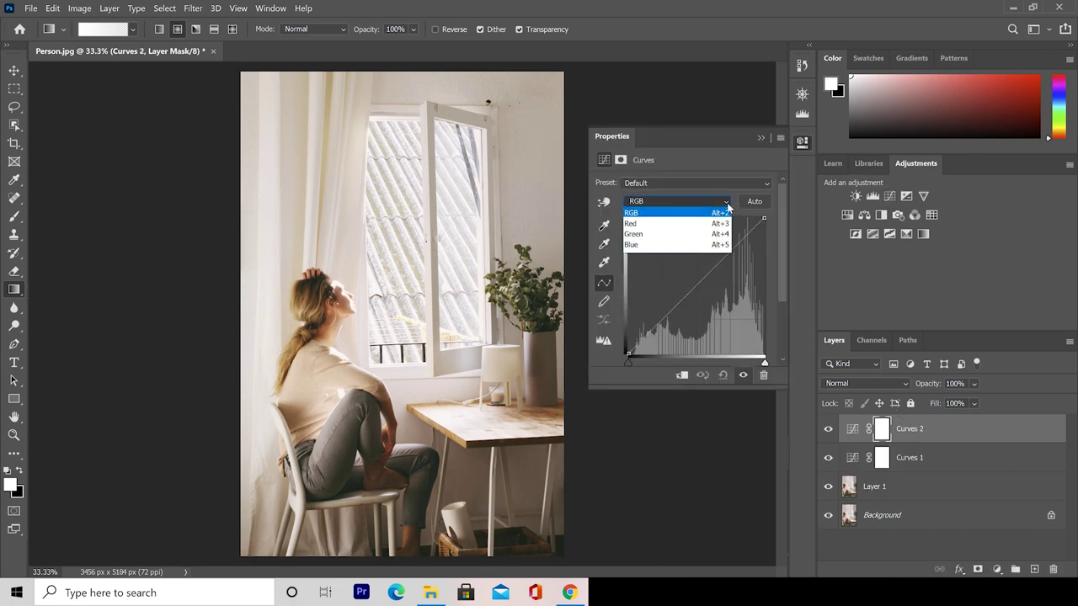
{"action": "left_click", "coordinate": [670, 225]}
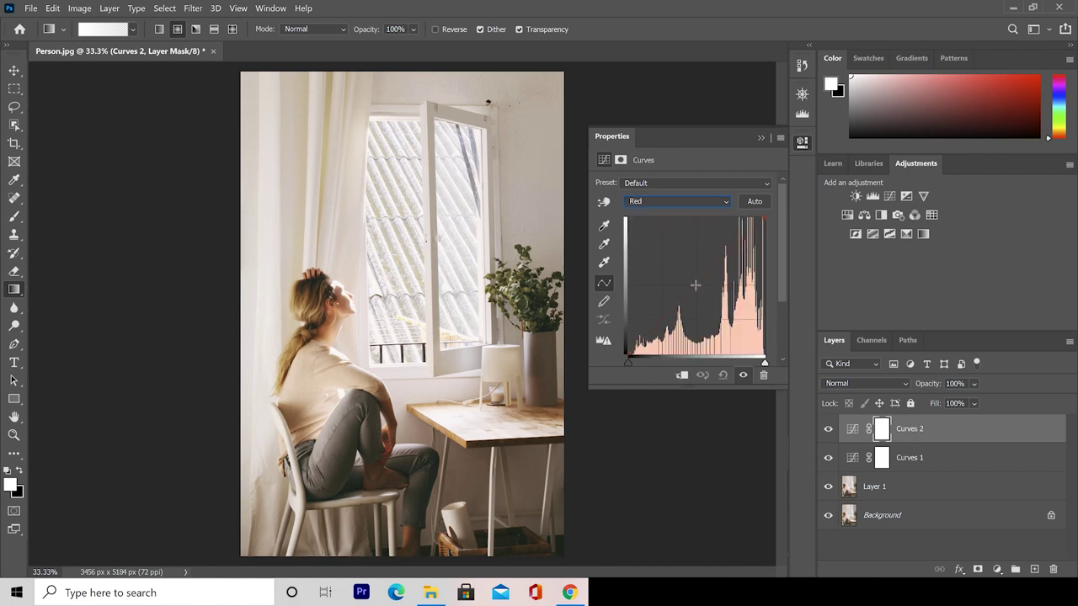
{"action": "left_click", "coordinate": [692, 283]}
{"action": "left_click", "coordinate": [722, 202]}
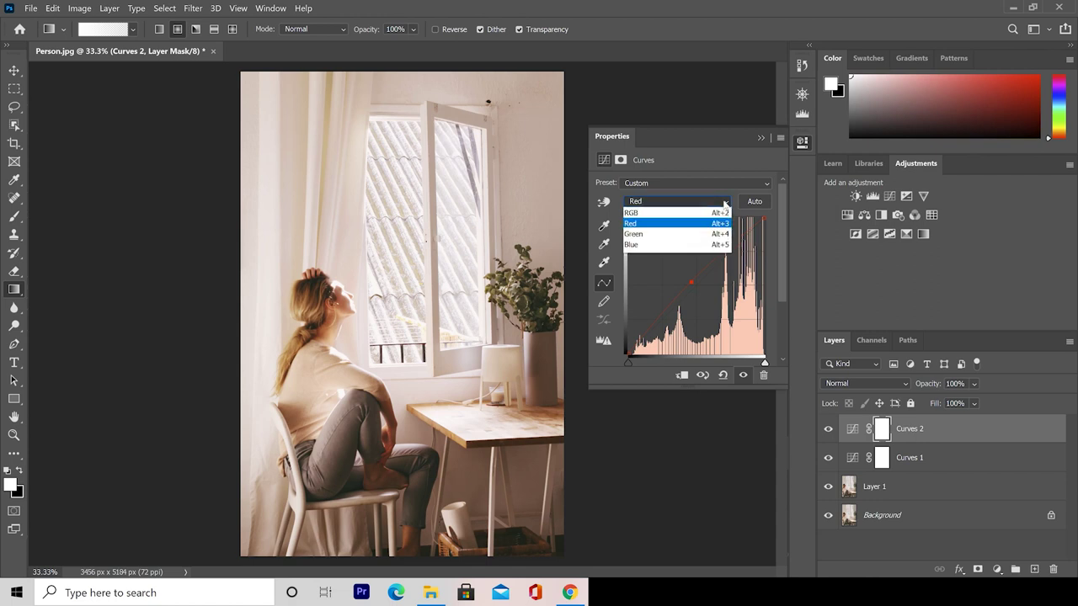
{"action": "left_click", "coordinate": [670, 245]}
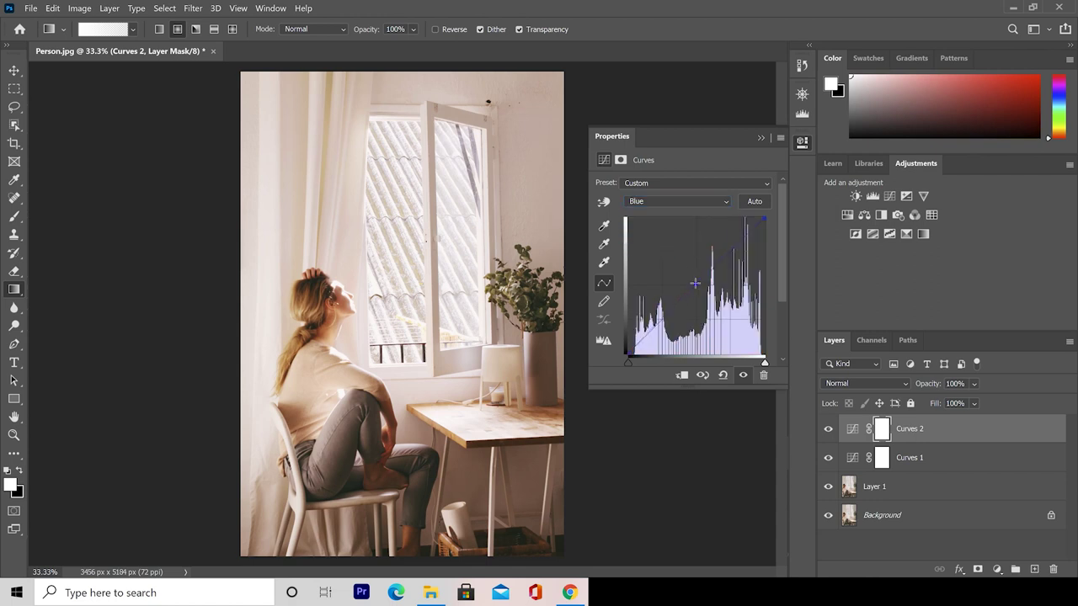
{"action": "left_click_drag", "start_coordinate": [699, 291], "coordinate": [696, 292]}
{"action": "left_click", "coordinate": [761, 139]}
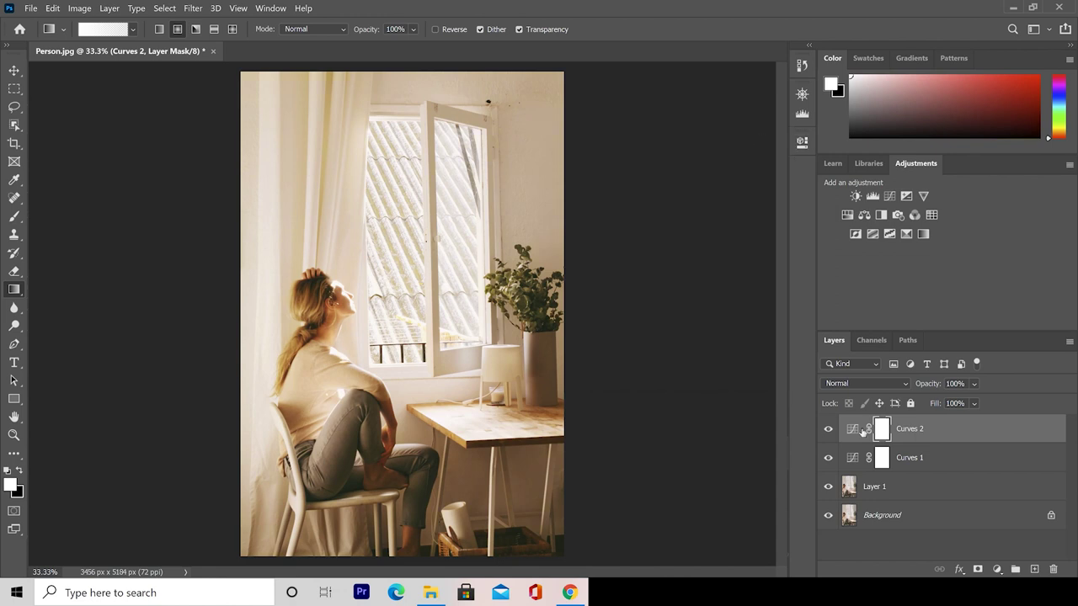
- Group Curves 1 and Curves 2 into Group 1 and lower its opacity to 66%
{"action": "left_click", "coordinate": [943, 460]}
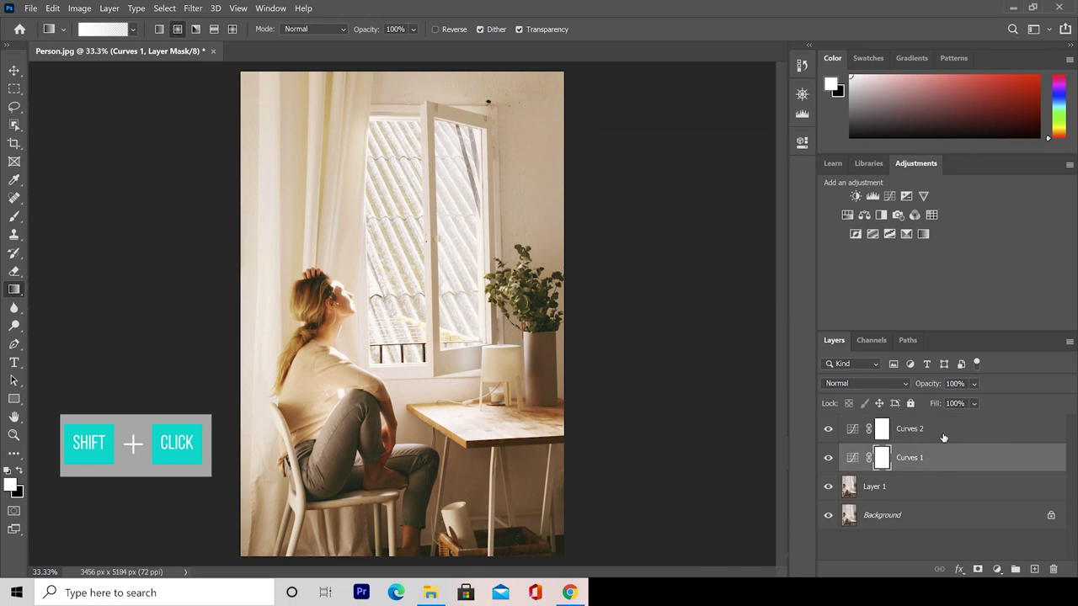
{"action": "left_click", "coordinate": [942, 435], "text": "shift"}
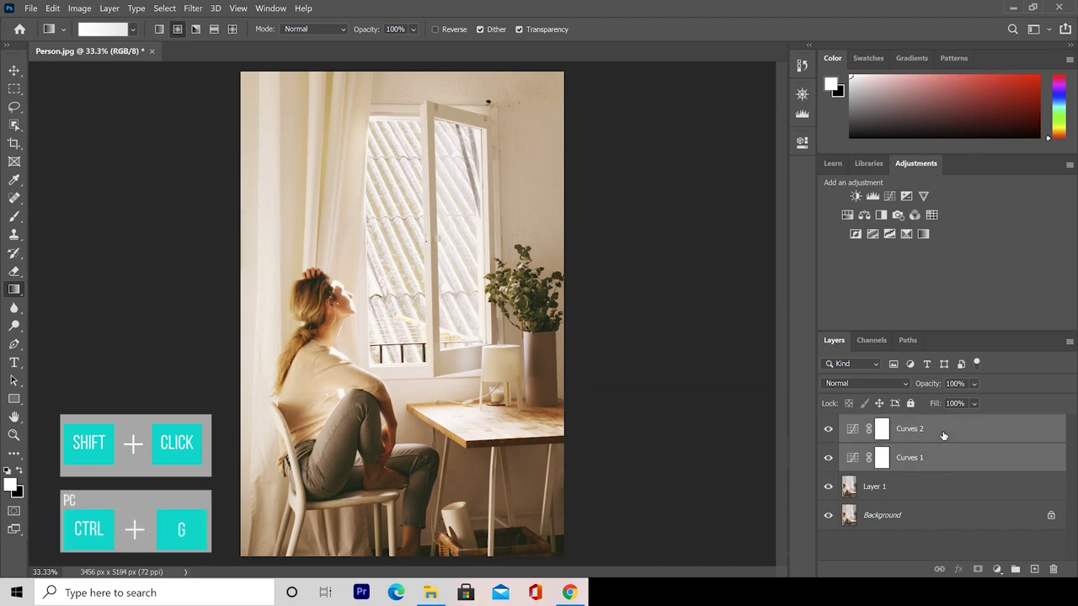
{"action": "key", "text": "ctrl+g"}
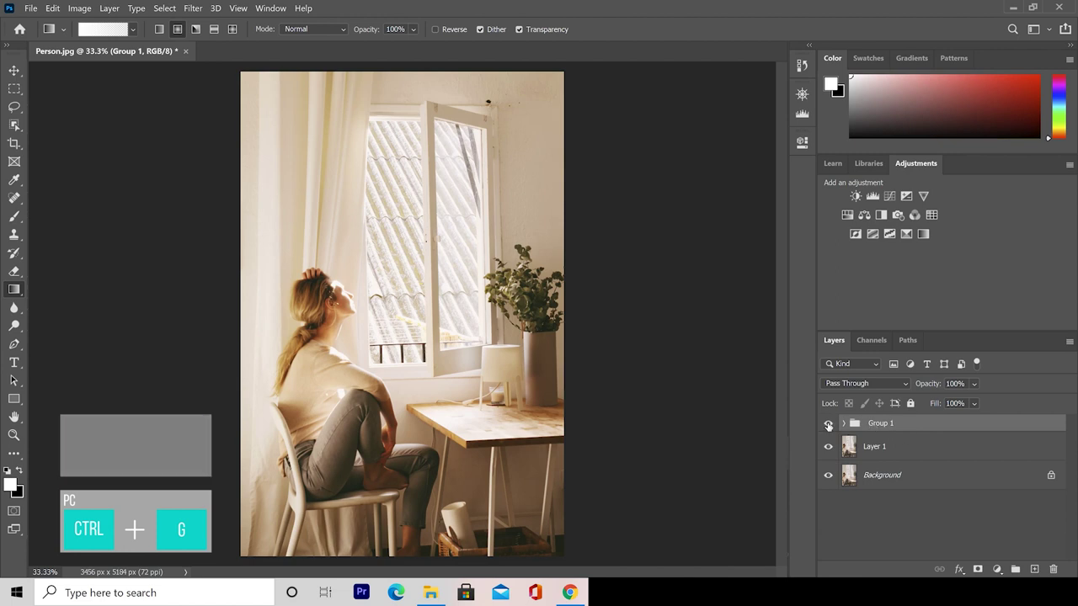
{"action": "left_click", "coordinate": [828, 423]}
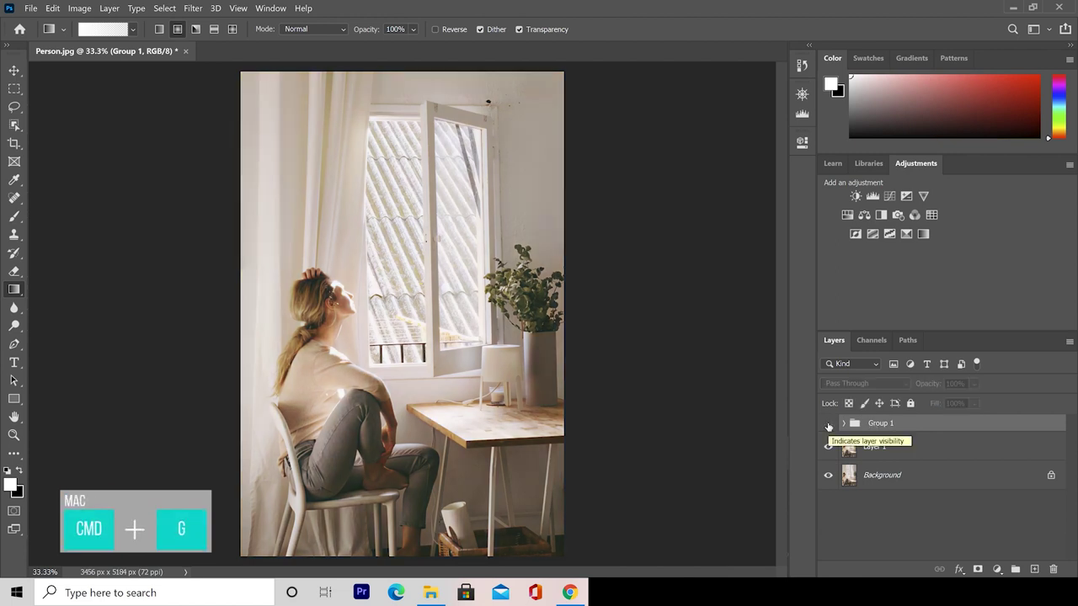
{"action": "left_click", "coordinate": [827, 423]}
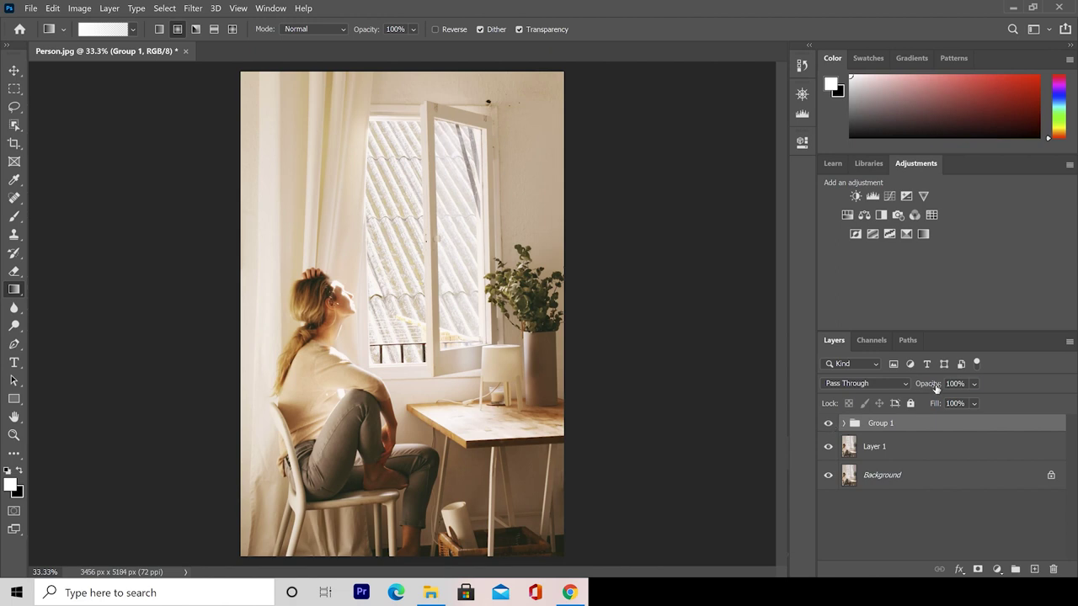
{"action": "left_click_drag", "start_coordinate": [934, 388], "coordinate": [920, 387]}
- Create an empty new layer named Layer 2 with Shift+Ctrl+N
{"action": "key", "text": "ctrl+shift+n"}
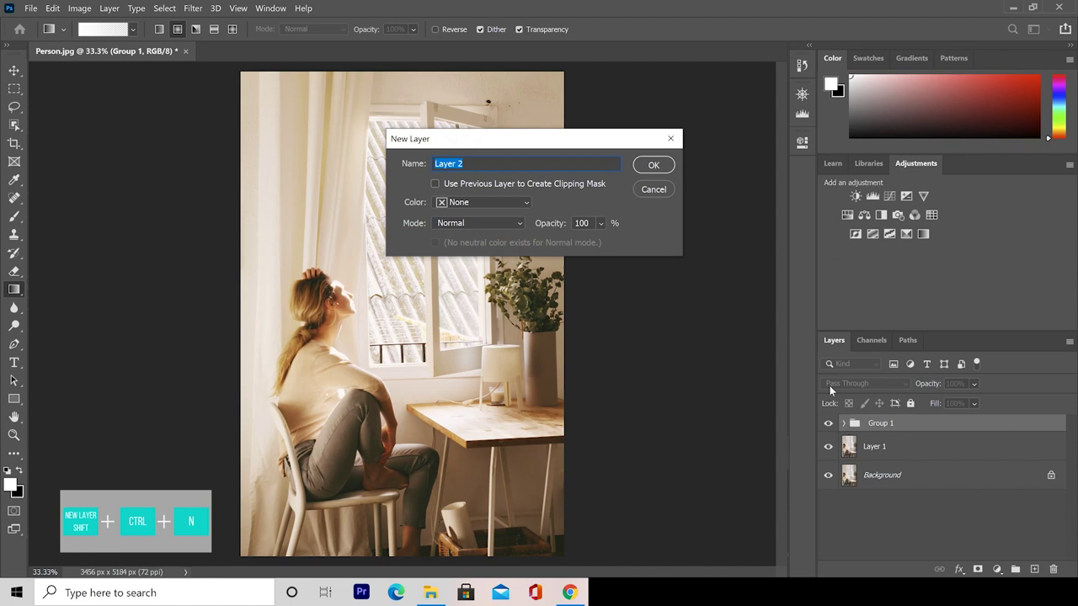
{"action": "left_click", "coordinate": [650, 165]}
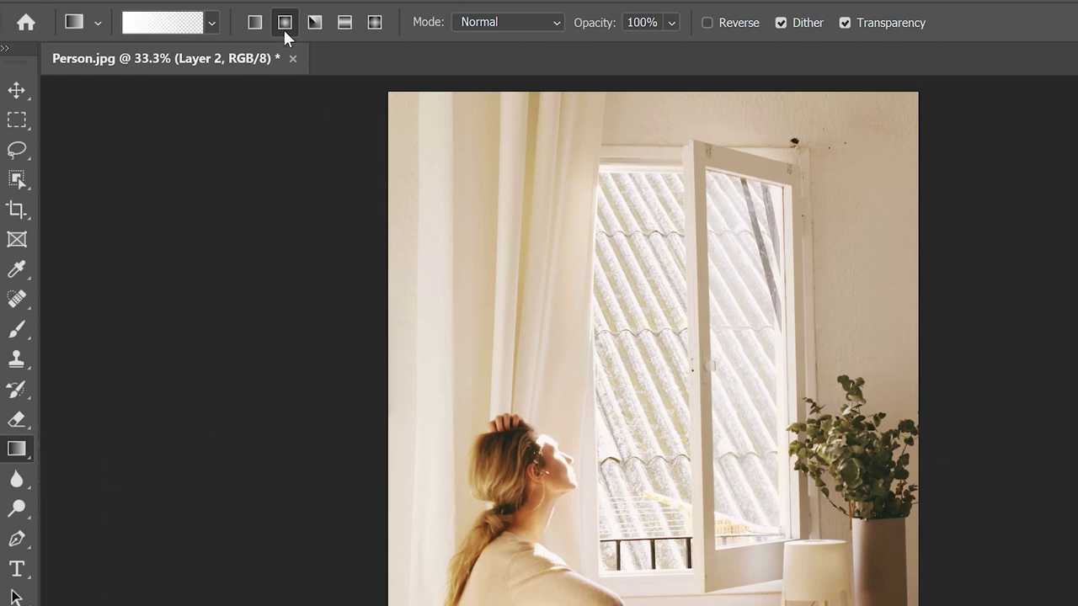
- Set the Gradient tool to Radial with the Basics Foreground to Transparent preset
{"action": "left_click", "coordinate": [287, 28]}
{"action": "left_click", "coordinate": [210, 26]}
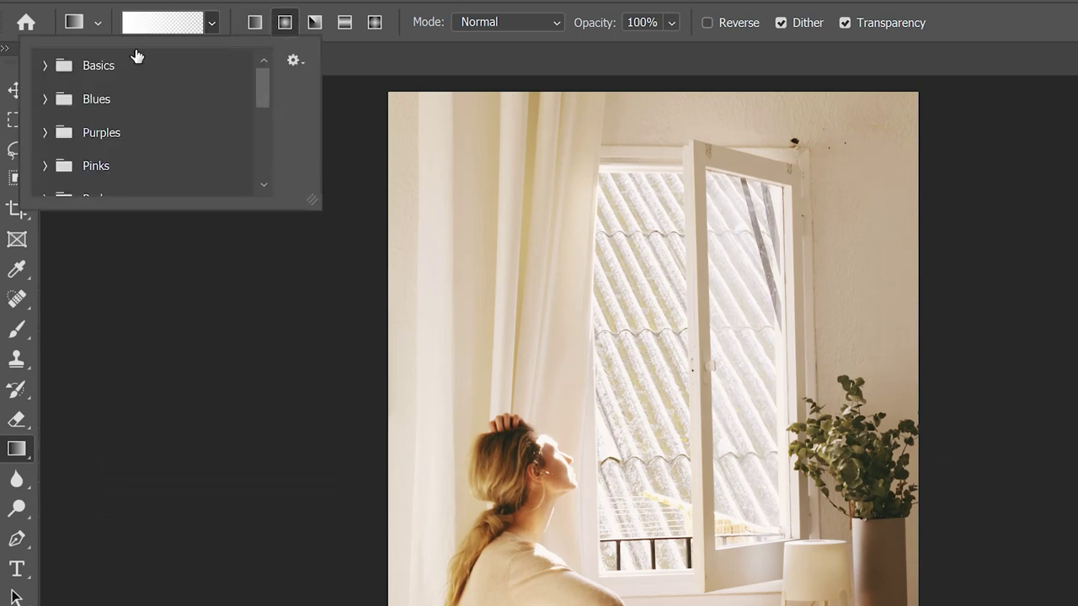
{"action": "left_click", "coordinate": [47, 67]}
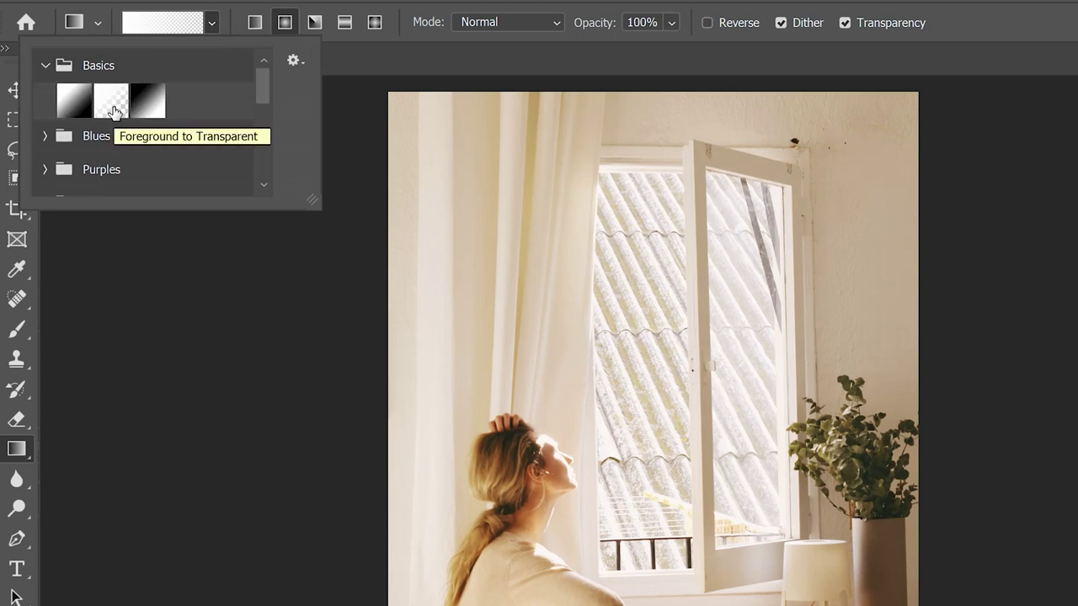
{"action": "left_click", "coordinate": [373, 55]}
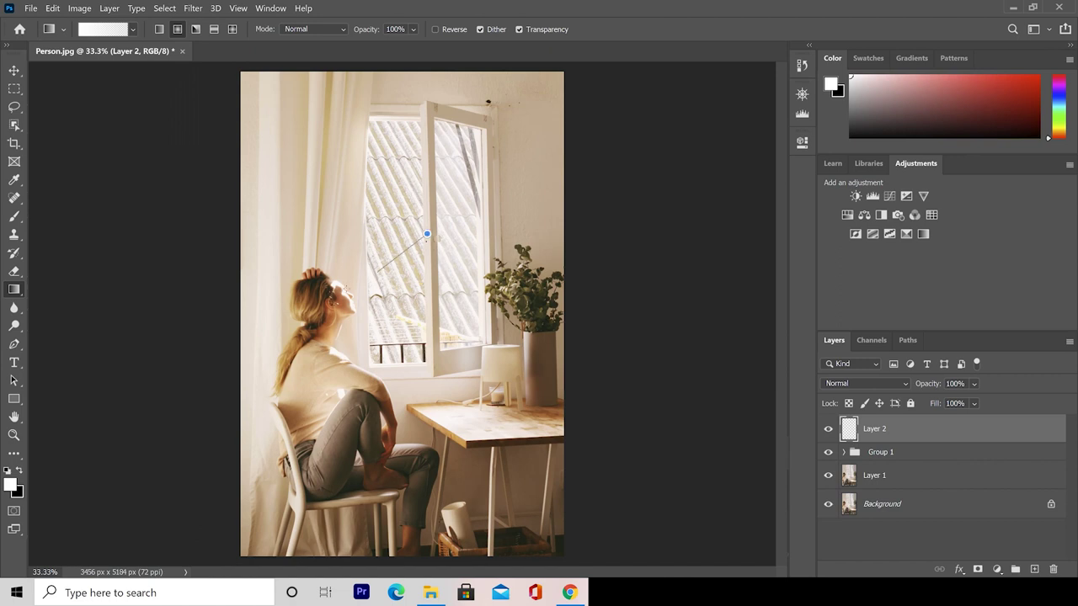
- Drag a white radial glow from the window toward the face, then set Layer 2 to 52% opacity
{"action": "left_click_drag", "start_coordinate": [377, 270], "coordinate": [340, 293]}
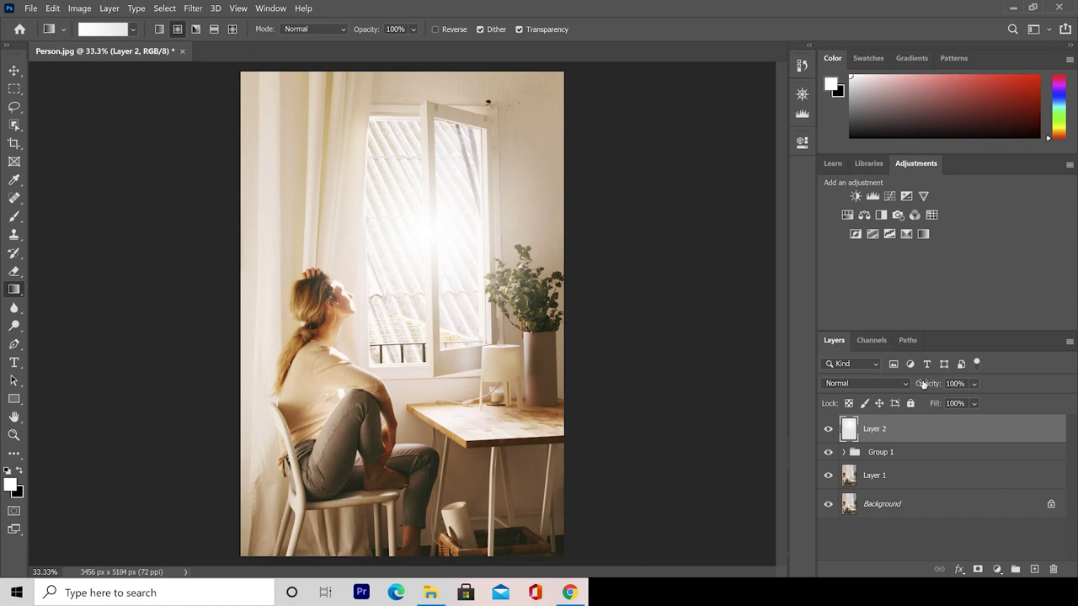
{"action": "left_click_drag", "start_coordinate": [923, 384], "coordinate": [888, 386]}
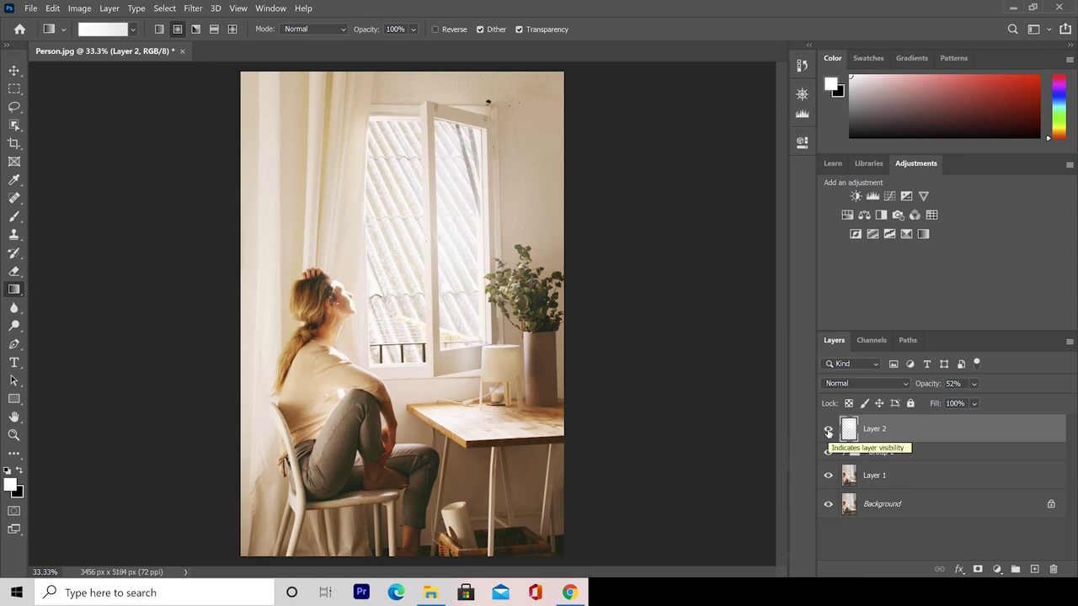
{"action": "left_click", "coordinate": [828, 430]}
{"action": "left_click", "coordinate": [827, 430]}
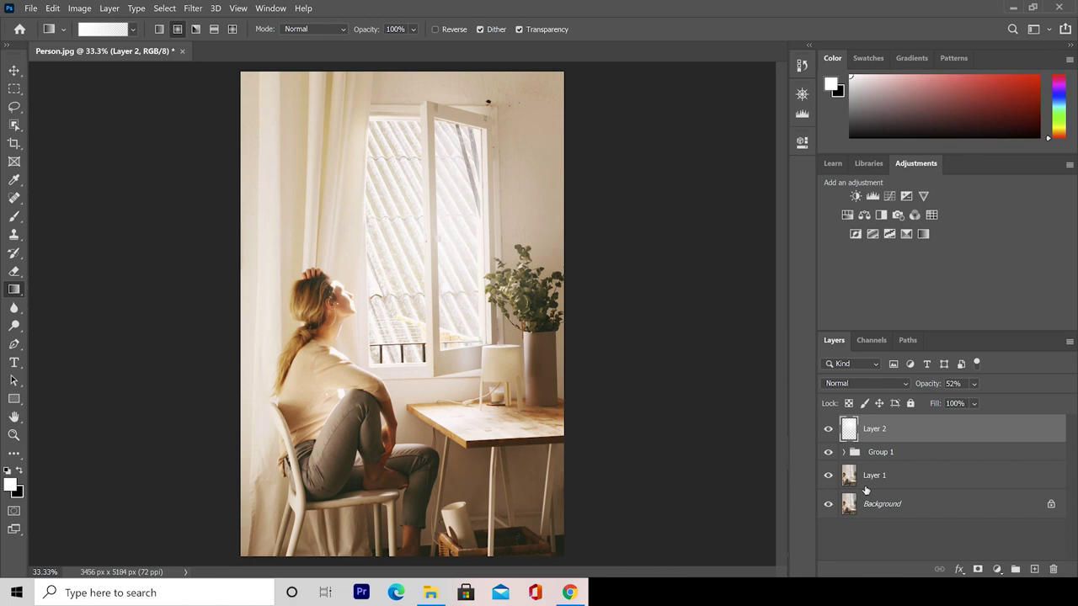